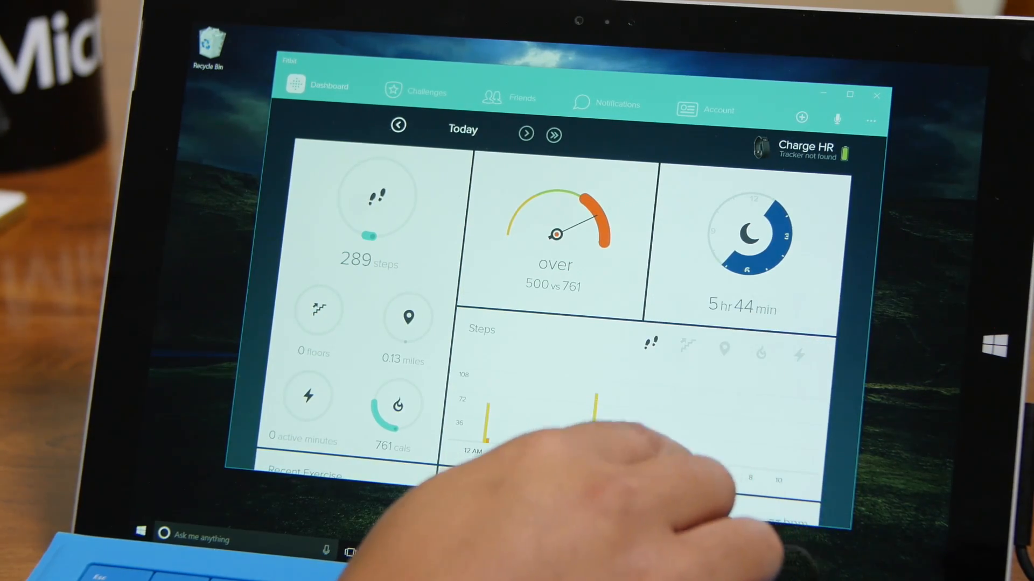
pyautogui.scroll(-3, 687, 380)
pyautogui.scroll(-3, 686, 411)
pyautogui.scroll(-2, 679, 388)
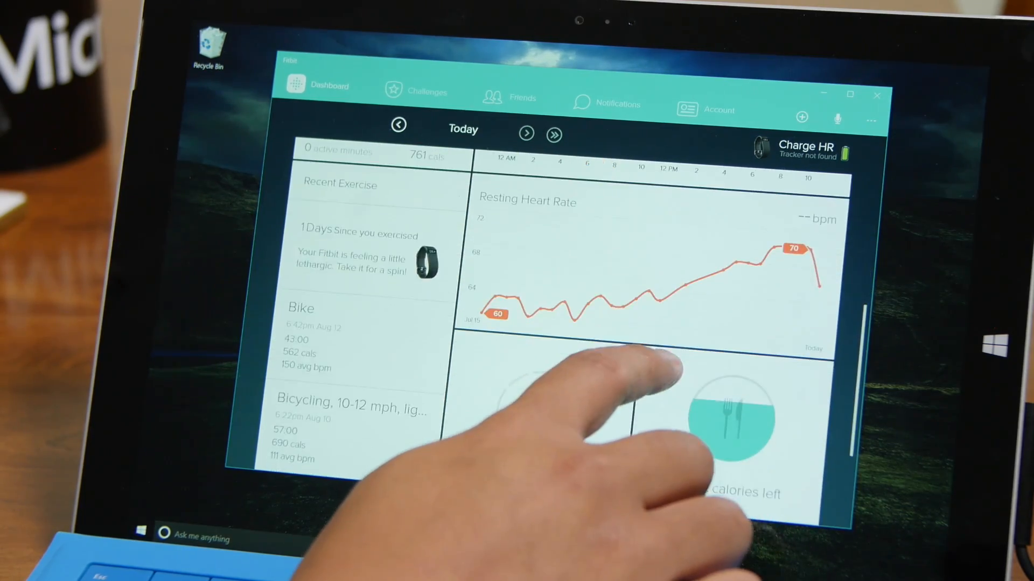
pyautogui.scroll(-1, 647, 388)
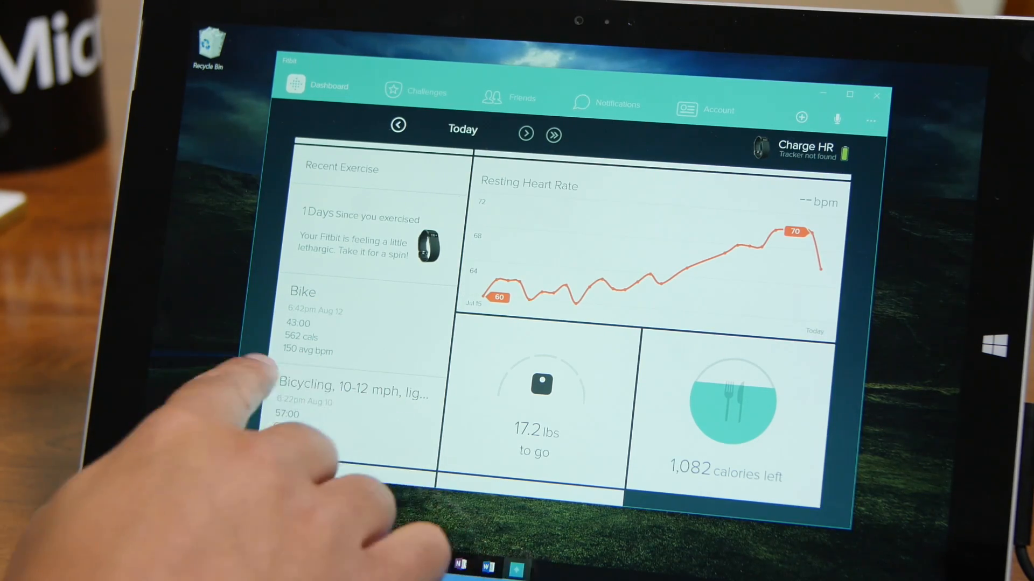
pyautogui.scroll(-3, 476, 372)
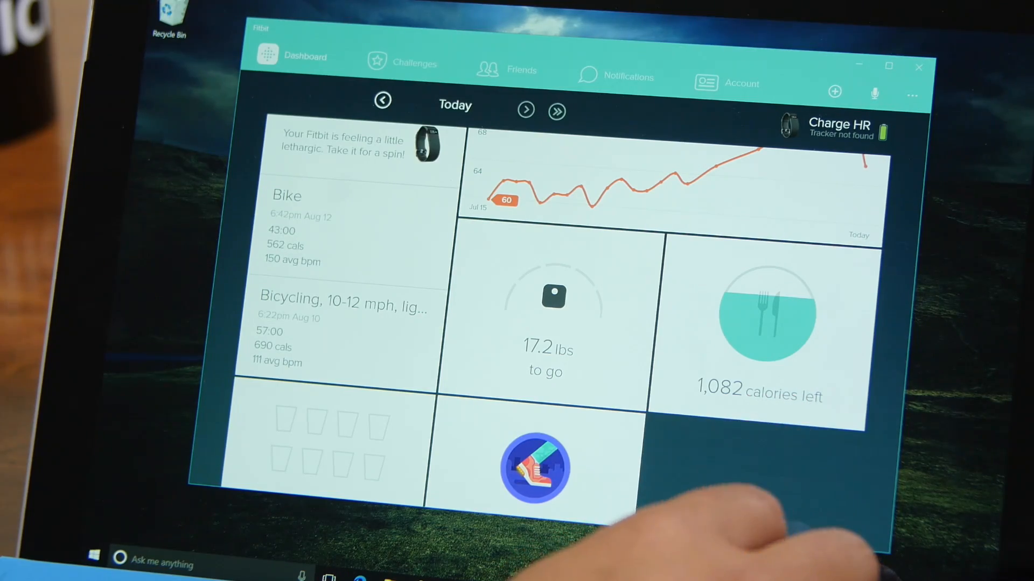
pyautogui.scroll(-1, 566, 323)
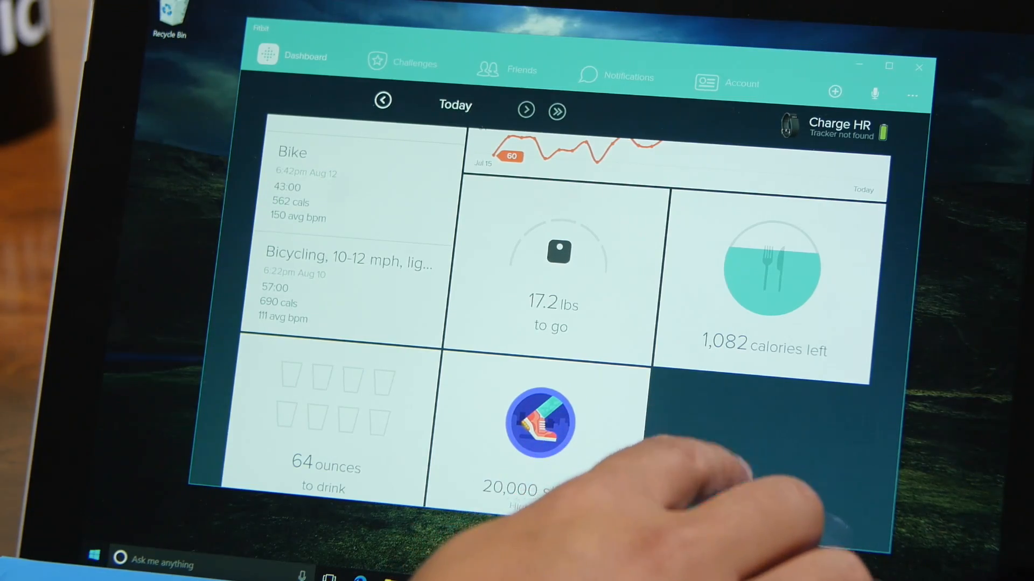
pyautogui.scroll(-1, 739, 456)
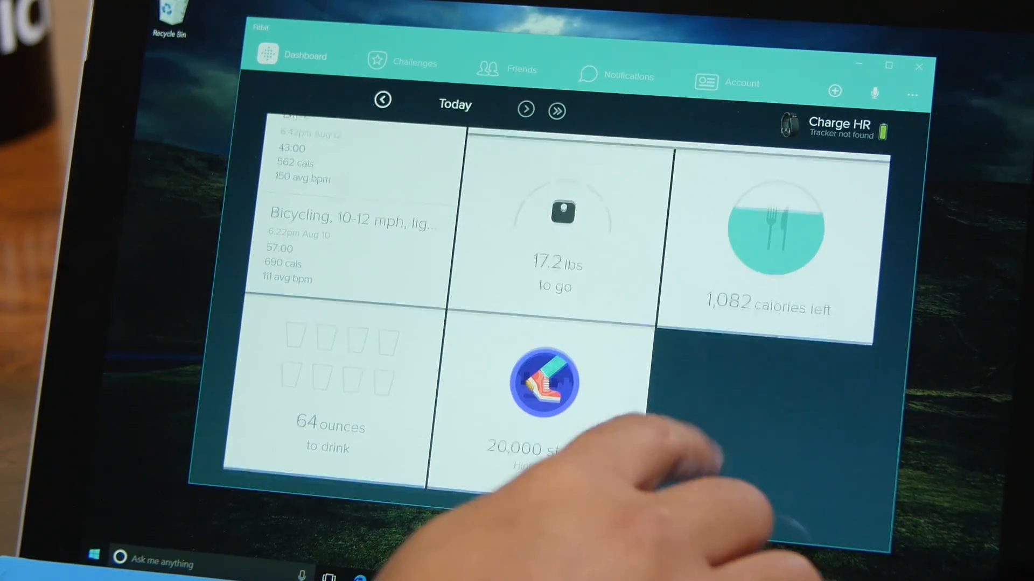
# View the earned badges list from the dashboard badge tile.
pyautogui.click(545, 404)
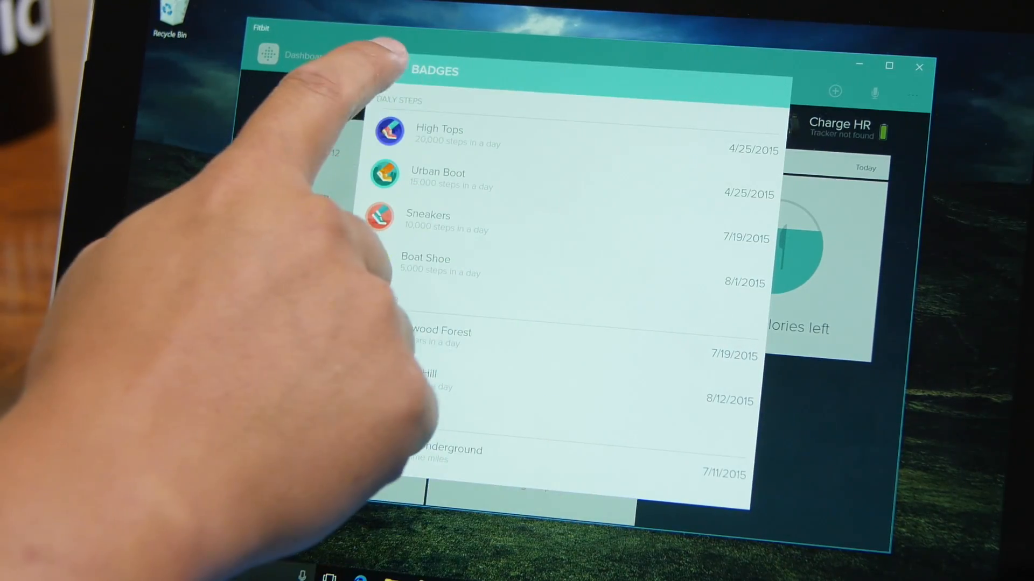
# Browse Challenges and the Friends leaderboard, then check Notifications for pending friend requests.
pyautogui.click(387, 67)
pyautogui.click(408, 66)
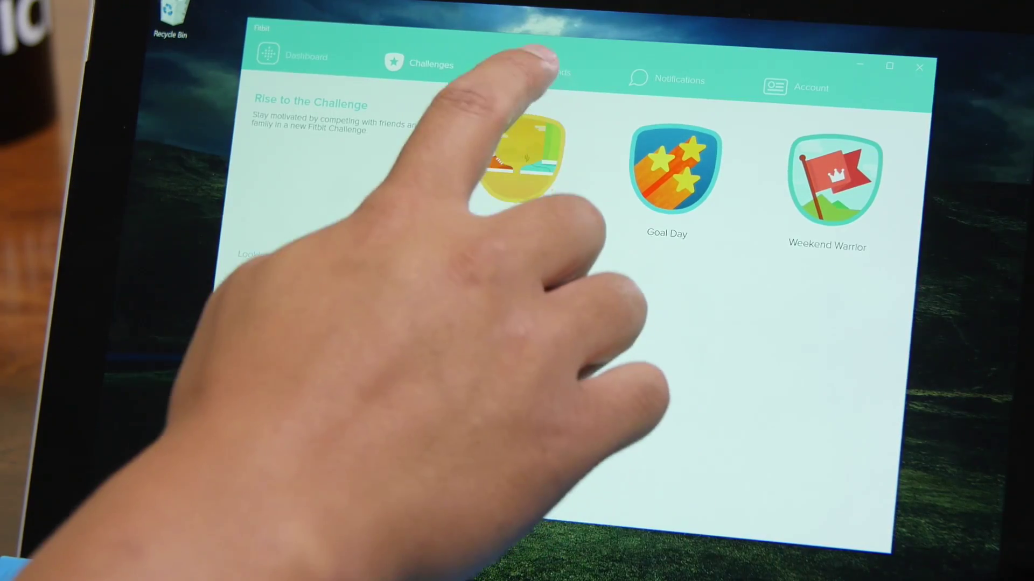
pyautogui.click(537, 65)
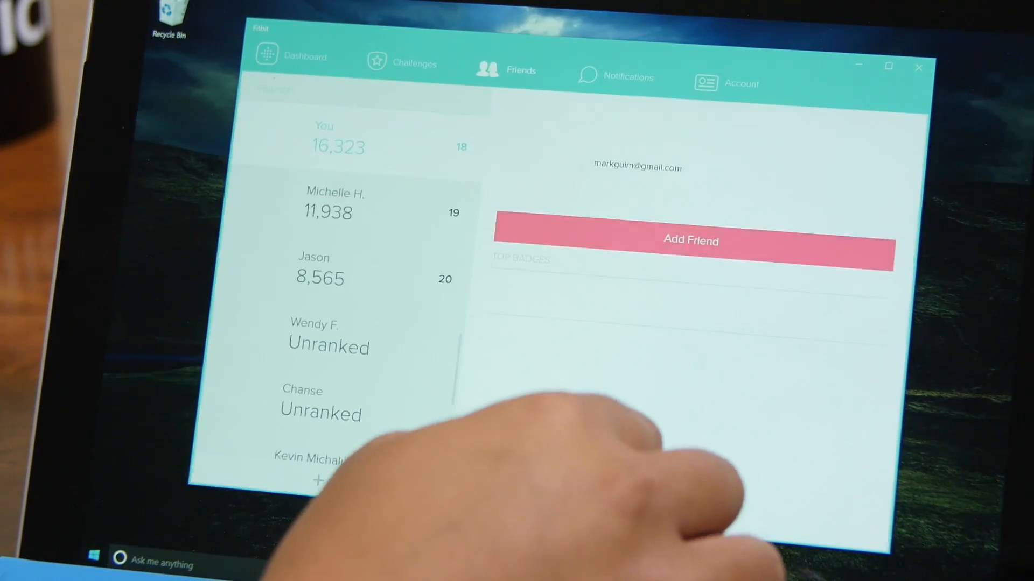
pyautogui.scroll(-5, 347, 266)
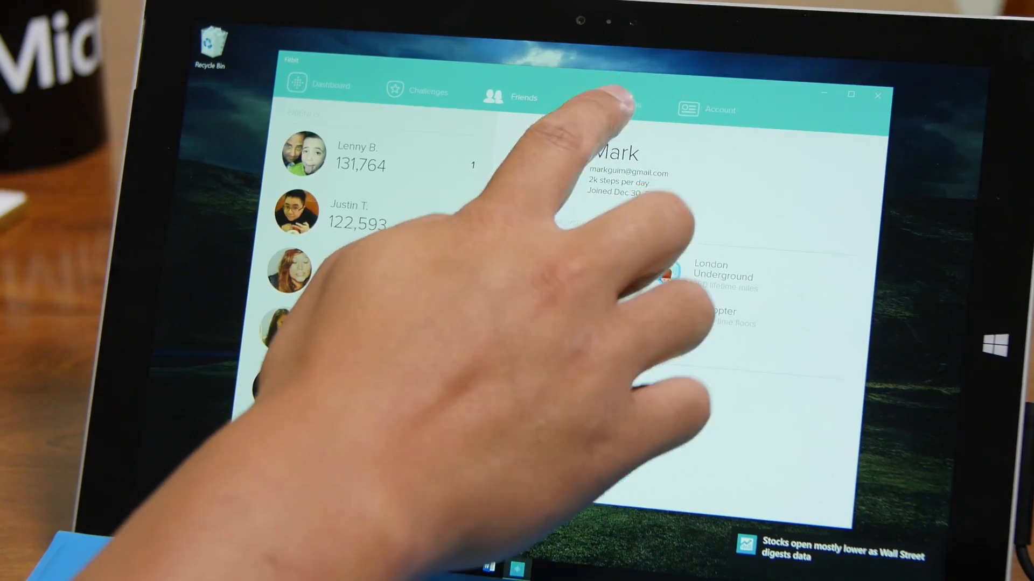
pyautogui.click(614, 103)
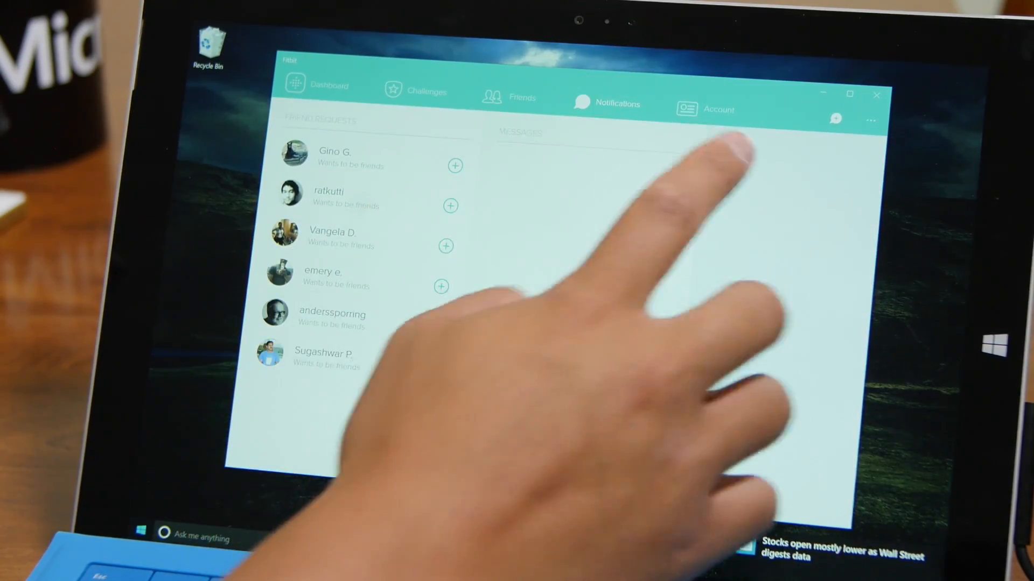
# Review the Account settings, return to the Dashboard and peek at the + quick-log menu.
pyautogui.click(706, 110)
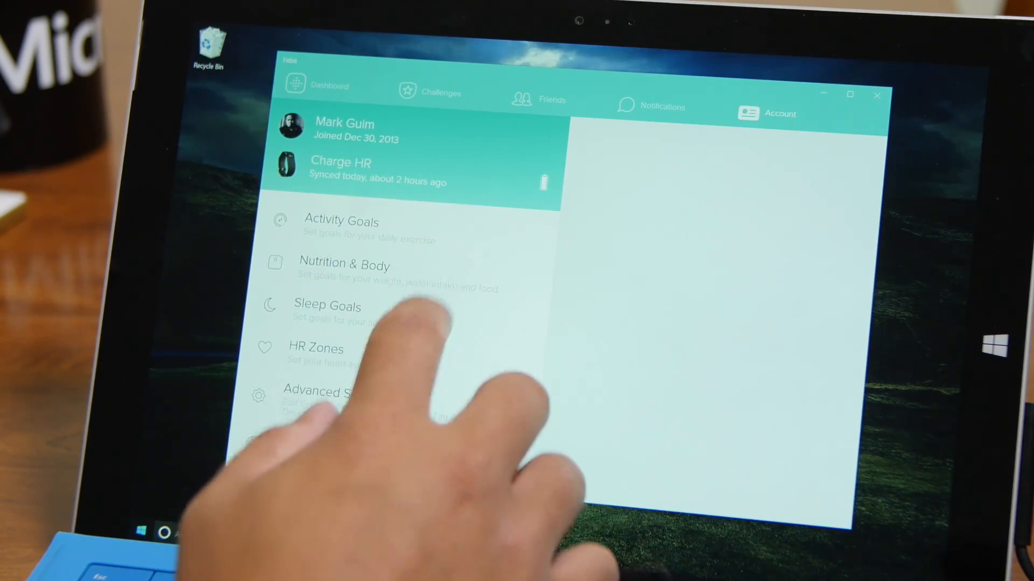
pyautogui.click(319, 85)
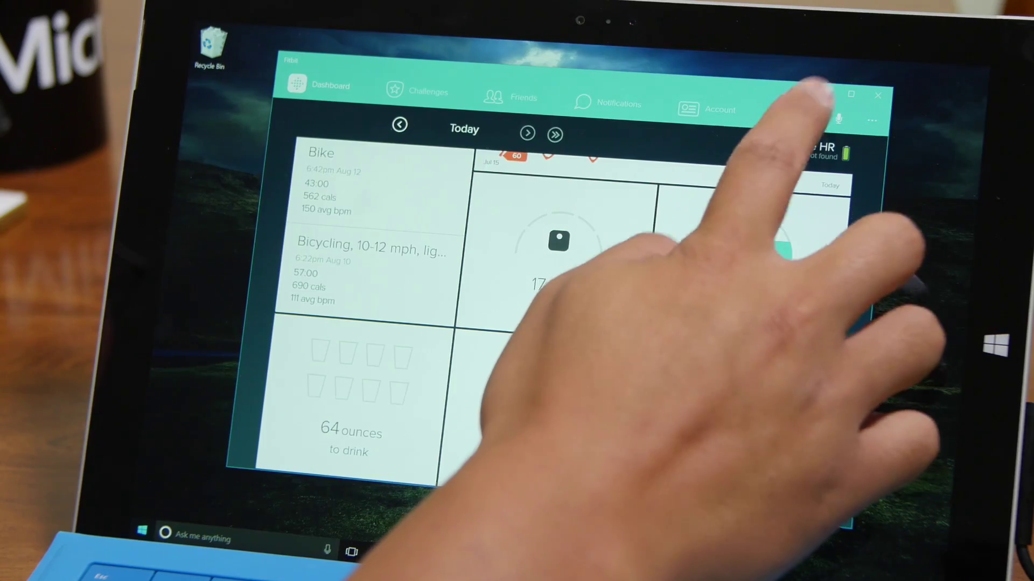
pyautogui.click(802, 117)
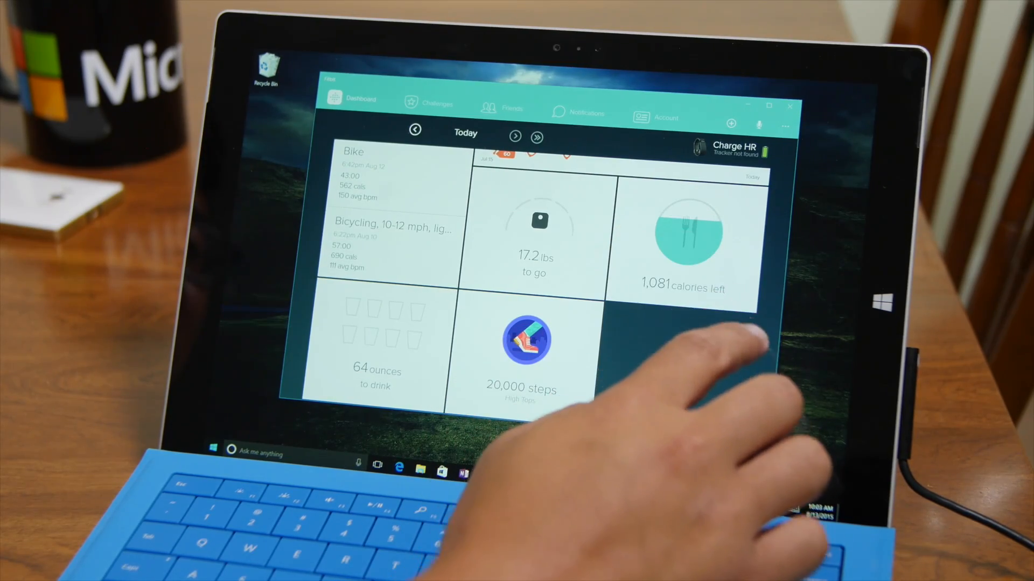
# Narrow the Fitbit window to a phone-sized single-column layout.
pyautogui.press('super')
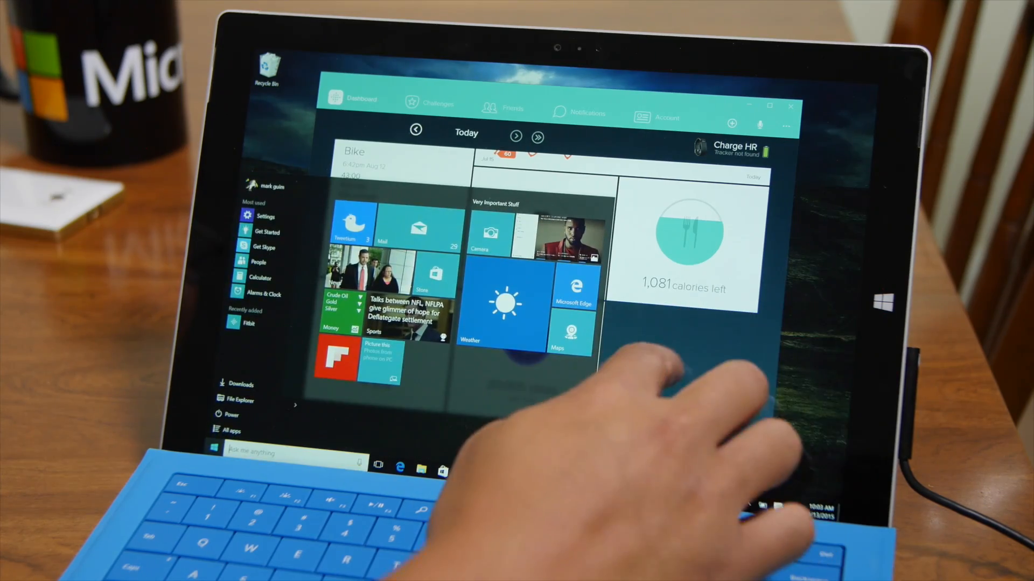
pyautogui.press('super')
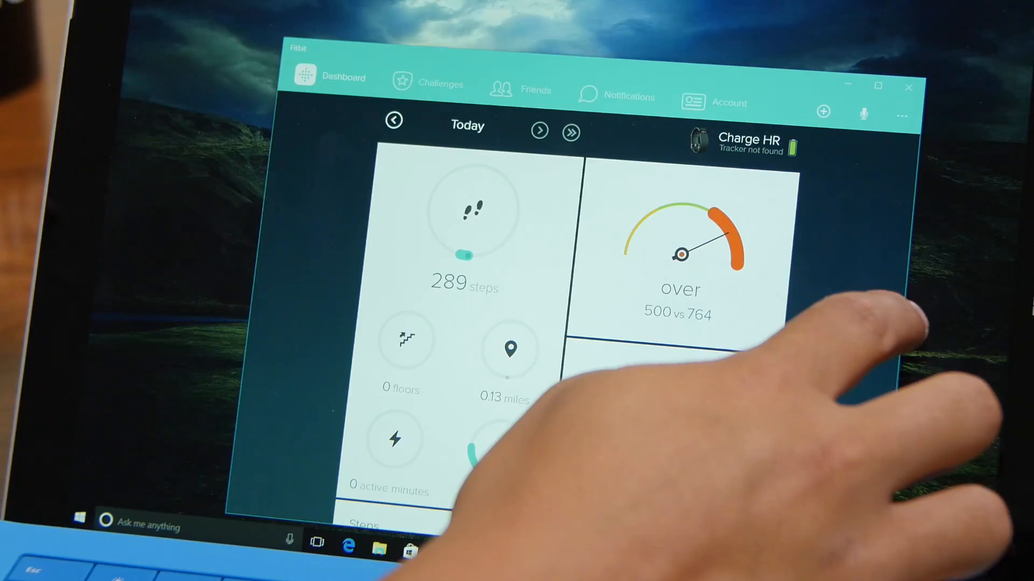
pyautogui.moveTo(896, 323); pyautogui.dragTo(557, 323)
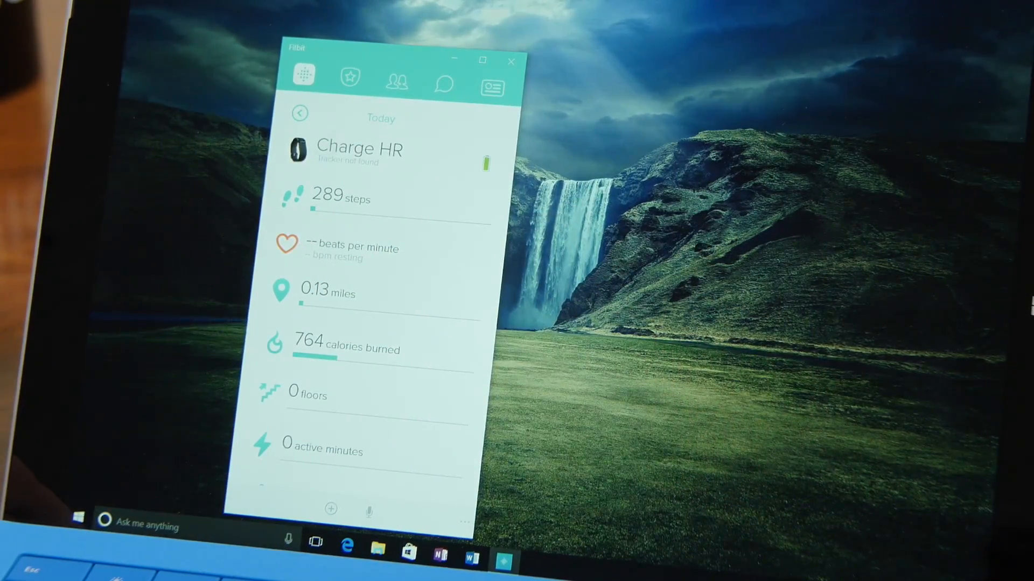
# Preview Challenges and Friends in the narrow layout and return to the Dashboard.
pyautogui.click(349, 77)
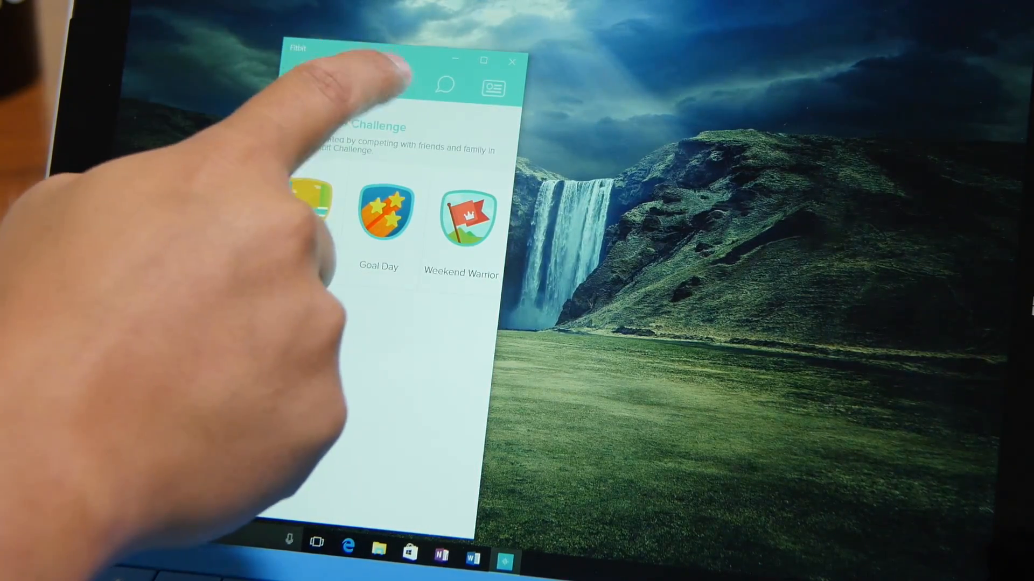
pyautogui.click(397, 81)
pyautogui.scroll(10, 371, 307)
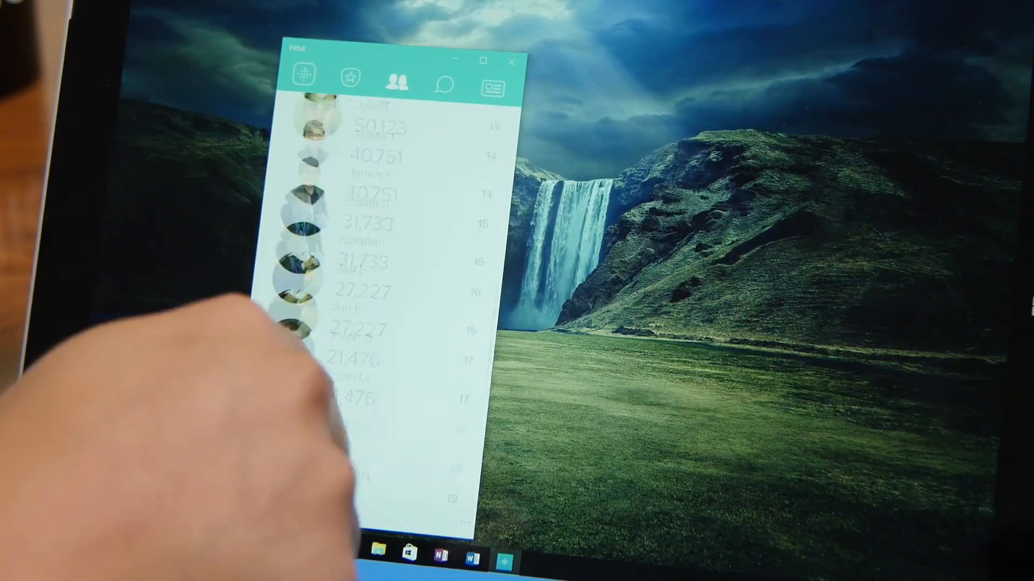
pyautogui.scroll(-5, 380, 324)
pyautogui.scroll(5, 379, 323)
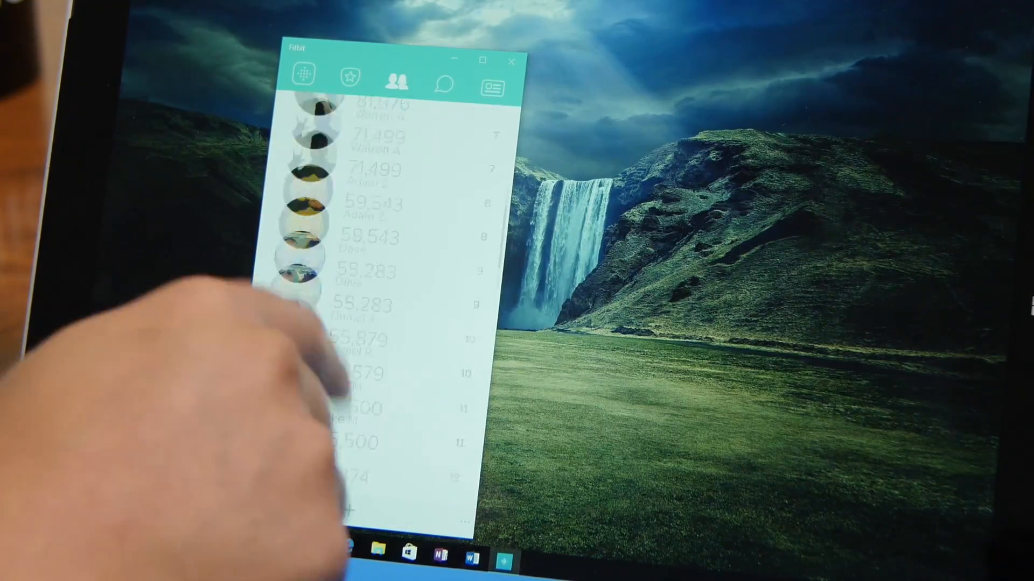
pyautogui.click(304, 75)
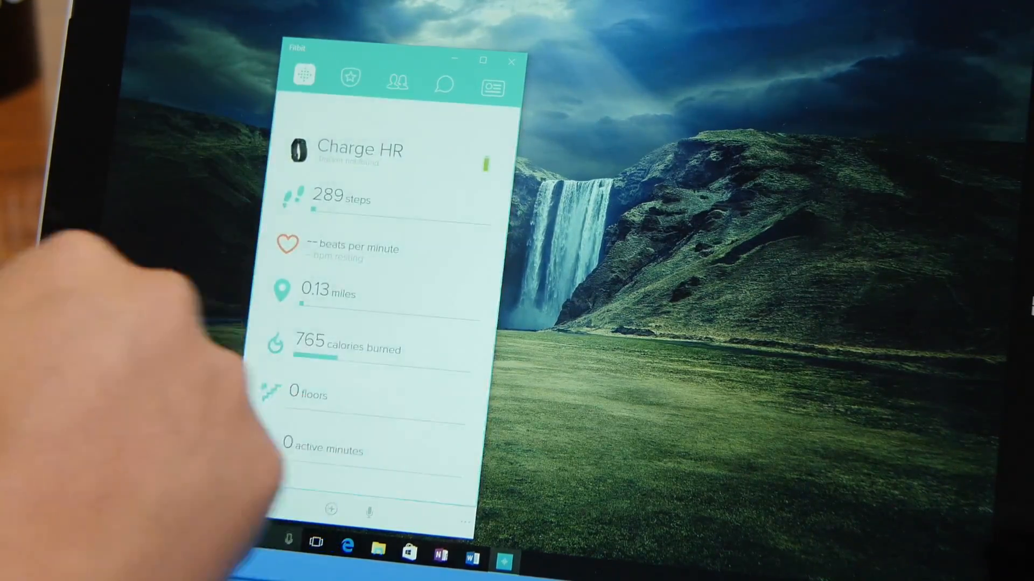
pyautogui.scroll(-2, 364, 324)
pyautogui.scroll(-3, 372, 324)
pyautogui.scroll(-4, 372, 307)
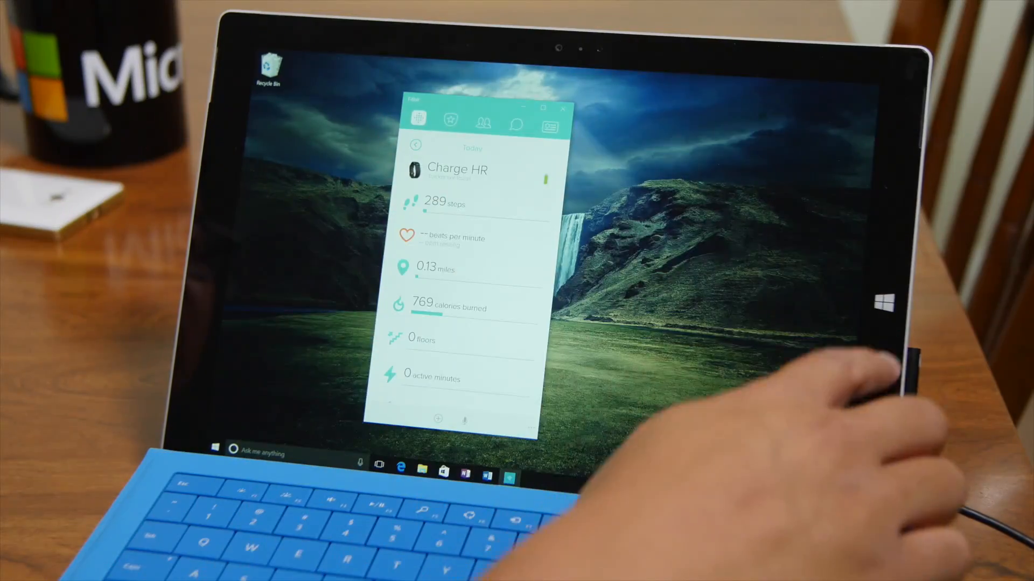
# Switch on Tablet mode from Action Center so Fitbit fills the whole screen.
pyautogui.moveTo(900, 340); pyautogui.dragTo(767, 347)
pyautogui.click(704, 388)
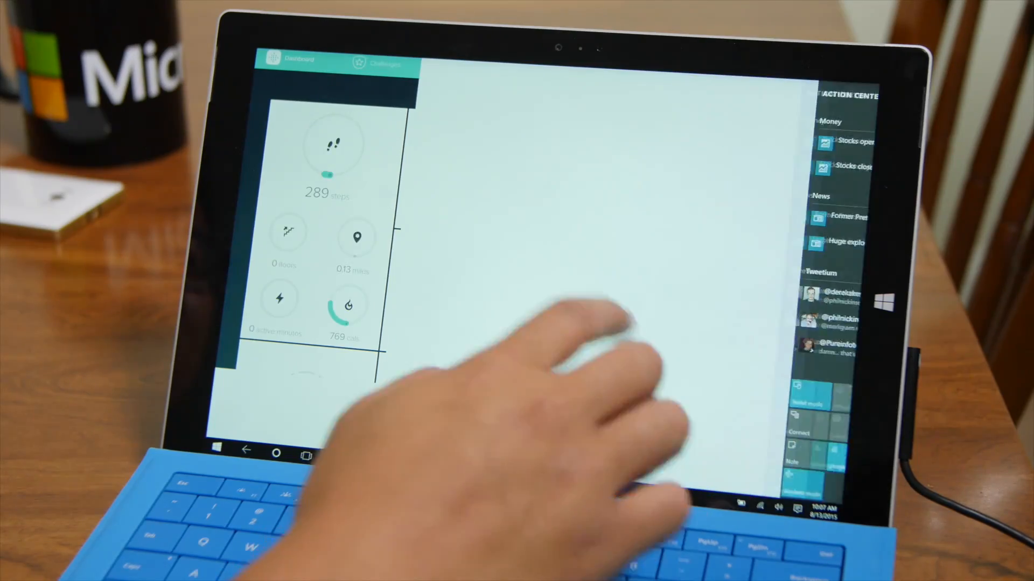
pyautogui.click(566, 324)
pyautogui.scroll(-3, 395, 348)
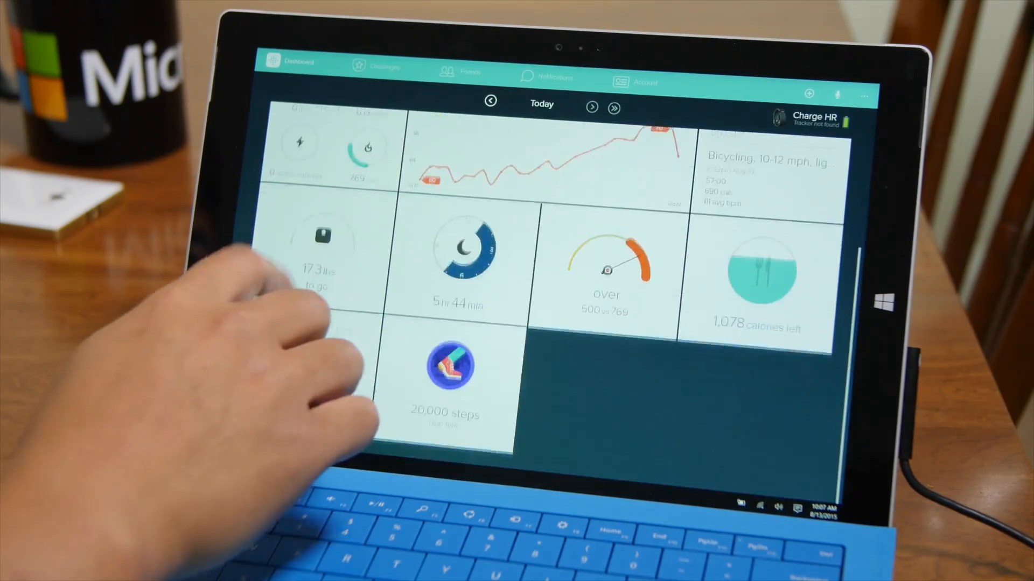